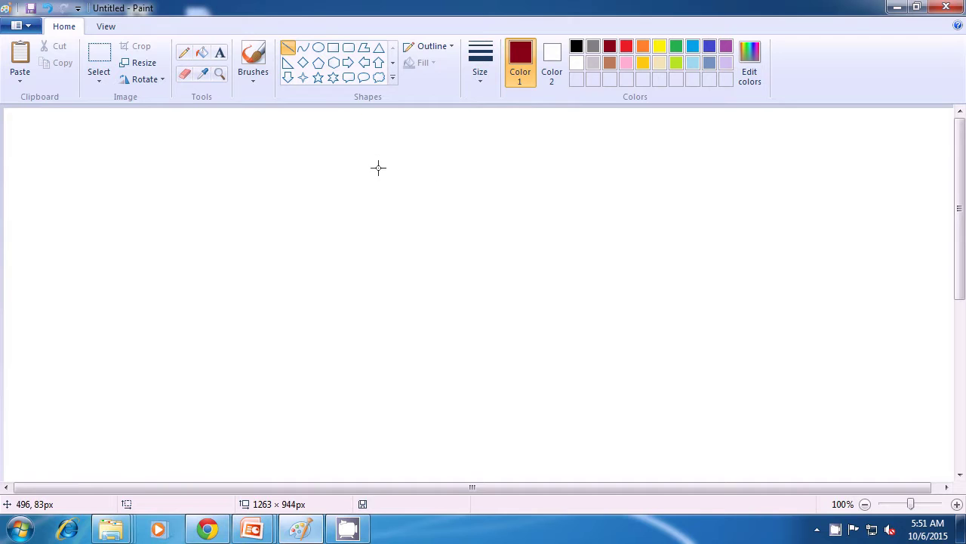
Step: Draw a triangular roof from straight lines, using dark red for the two slopes and black for the horizontal base
drag(393, 152, 317, 233)
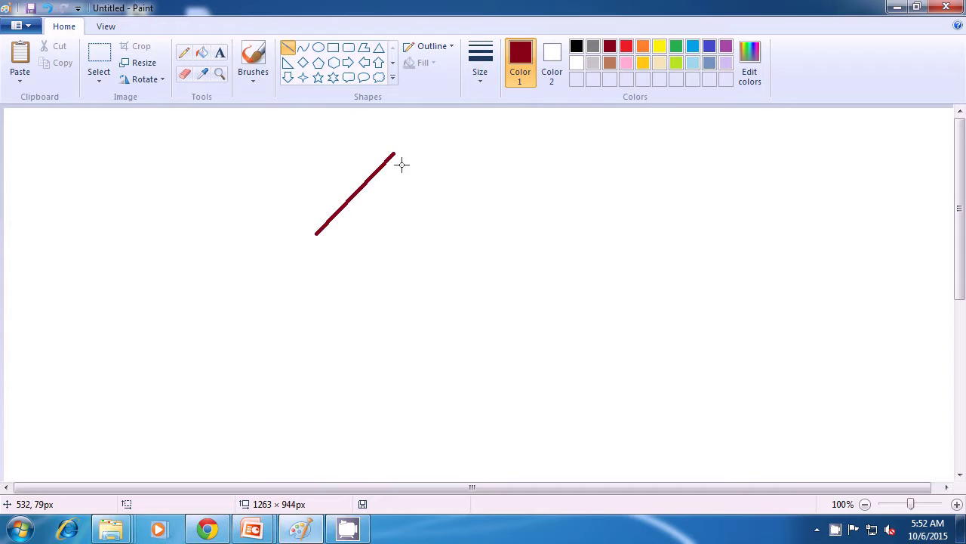
drag(394, 154, 470, 232)
click(522, 224)
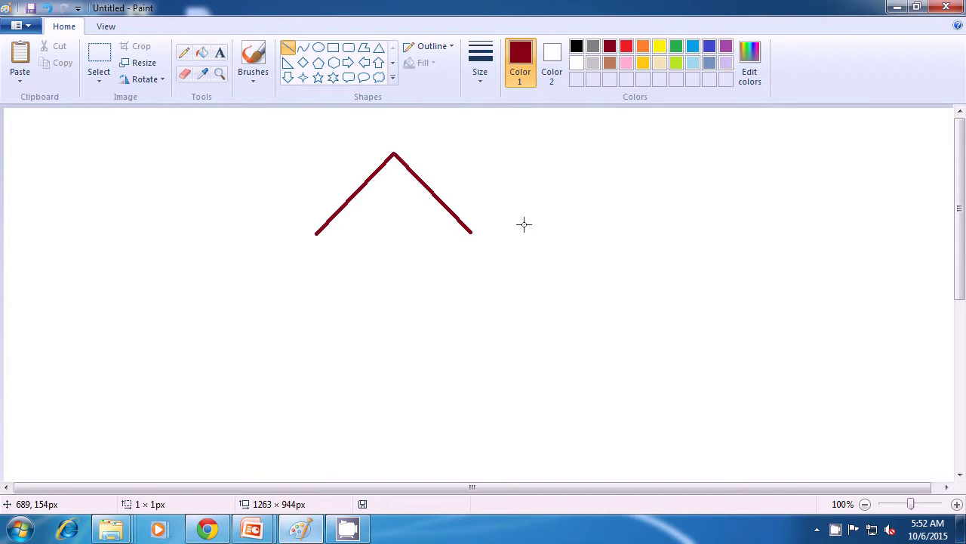
click(576, 47)
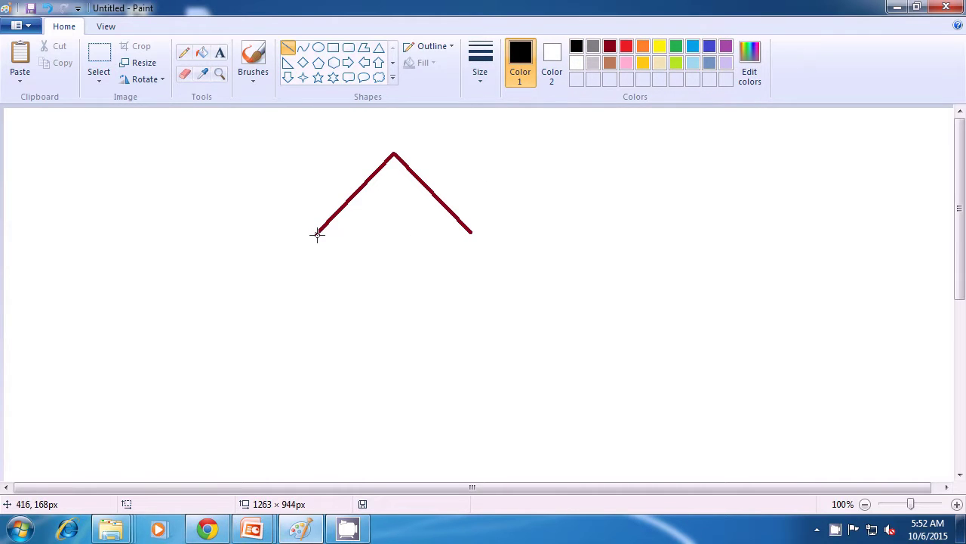
drag(317, 234, 471, 233)
click(522, 239)
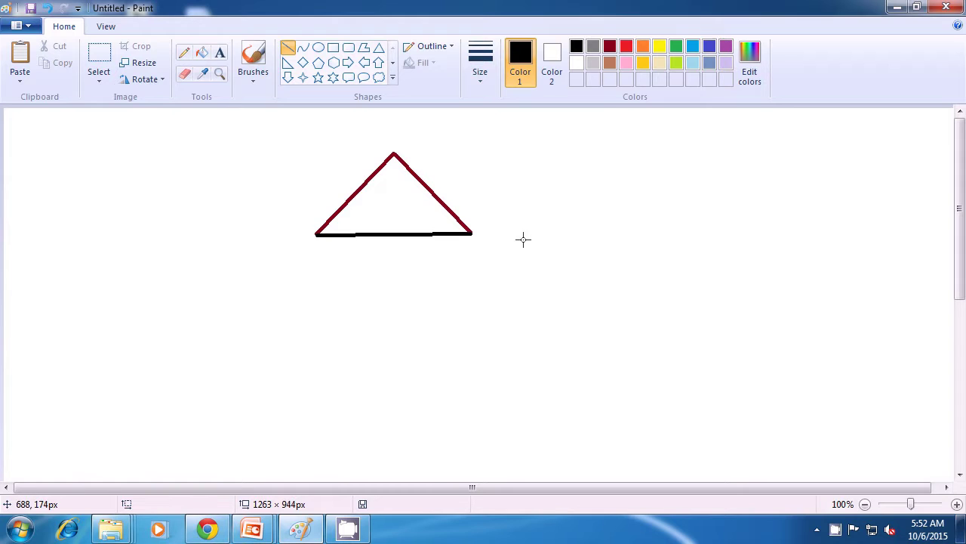
Step: Draw two vertical indigo lines down from the ends of the roof base as the house's side walls
click(709, 47)
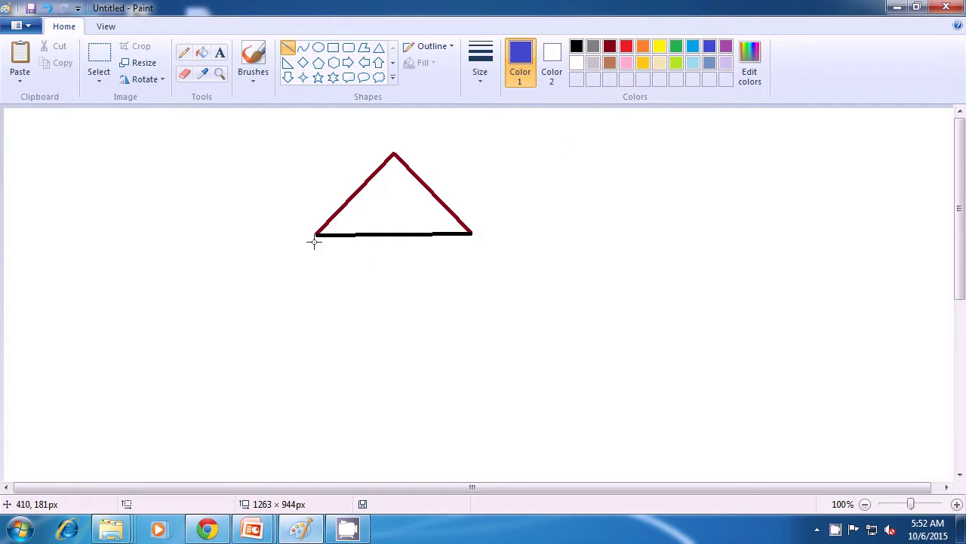
drag(317, 234, 317, 378)
click(352, 369)
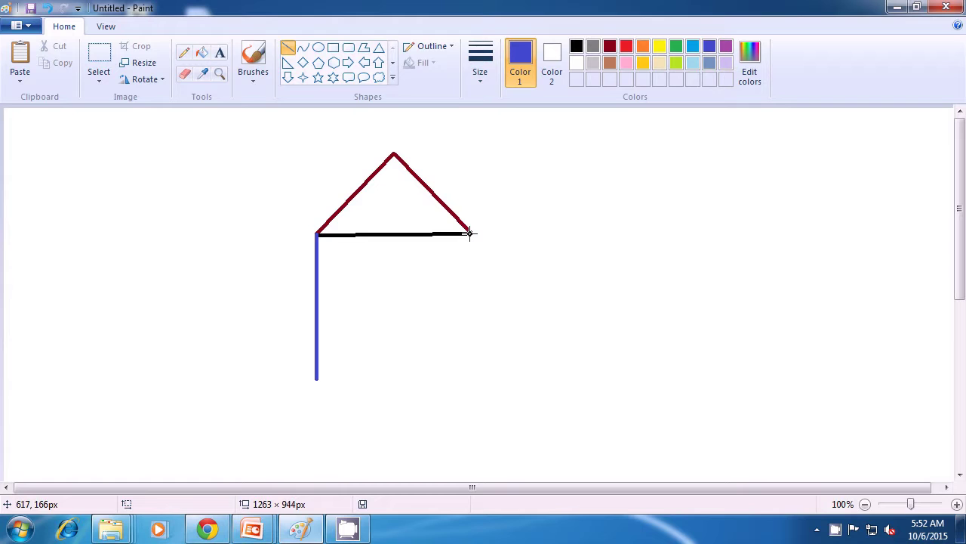
drag(471, 233, 471, 373)
click(548, 368)
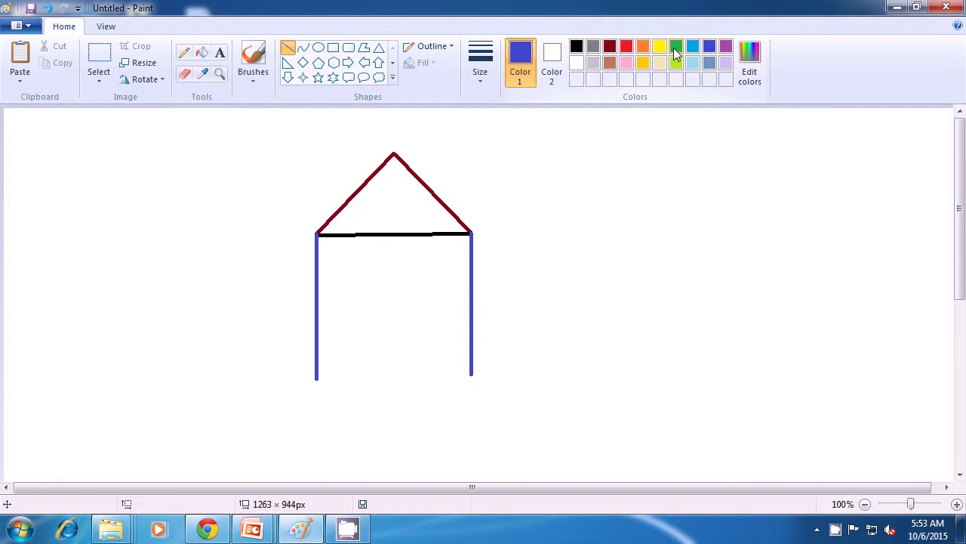
Step: Close the bottom of the house with a horizontal green line between the lower ends of the walls
click(675, 47)
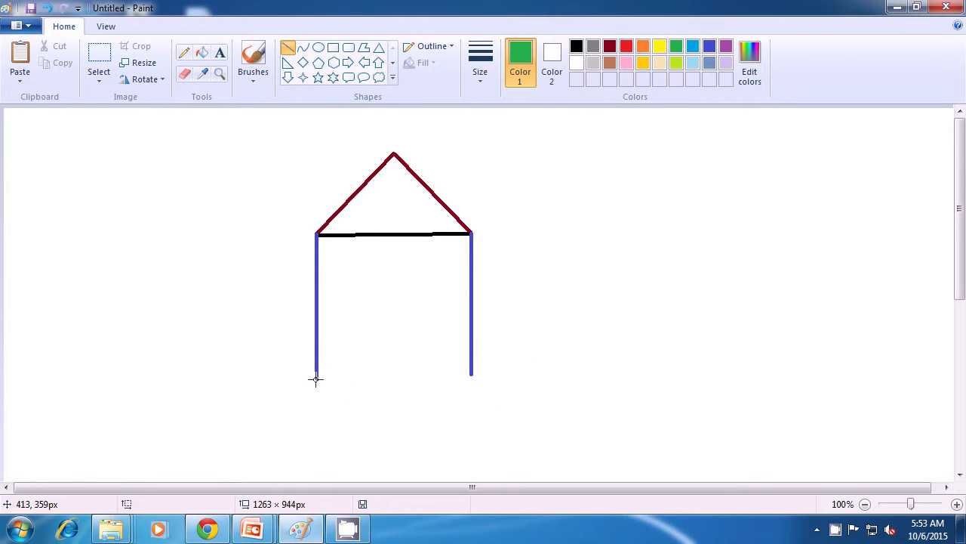
drag(315, 379, 471, 377)
click(518, 387)
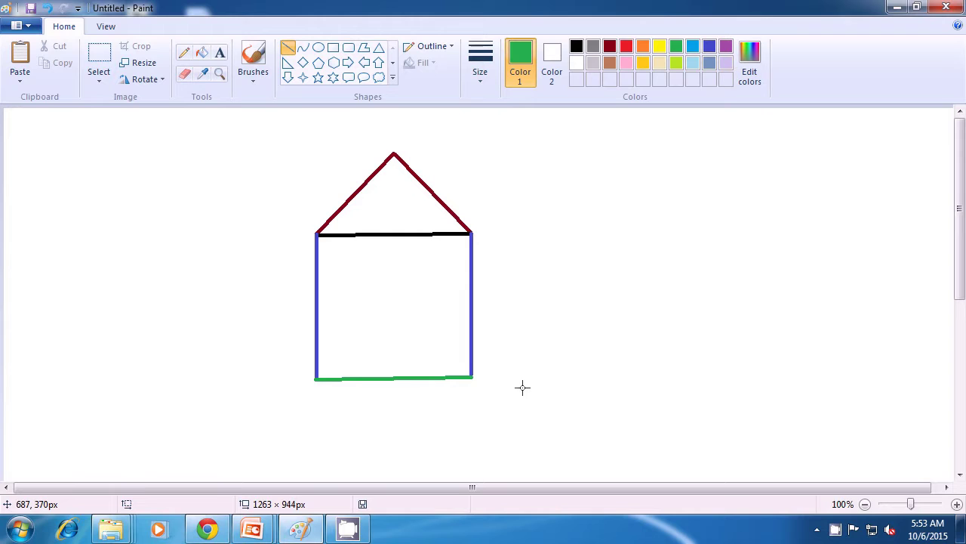
Step: Draw a dark red rectangular window about 52 px high from four lines beside the house's left wall
click(612, 49)
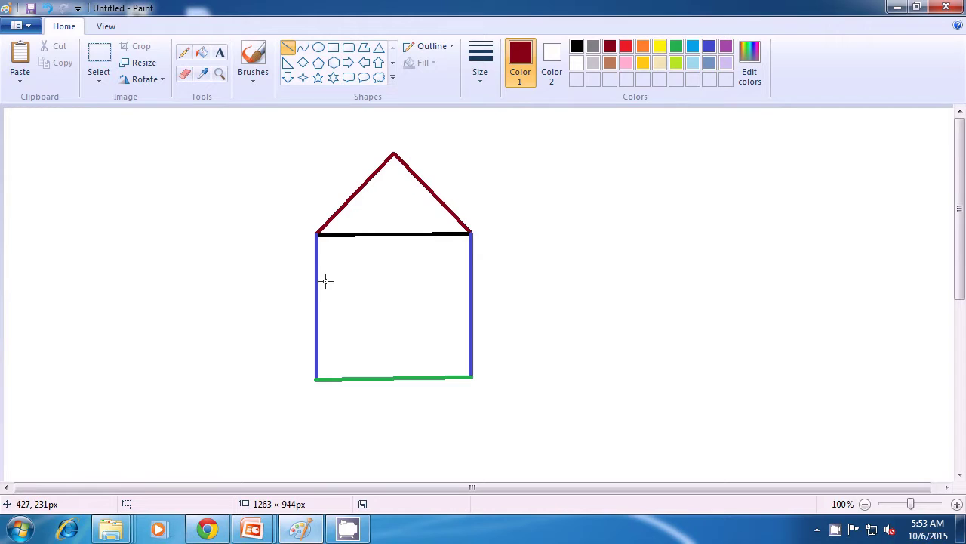
drag(323, 278, 324, 317)
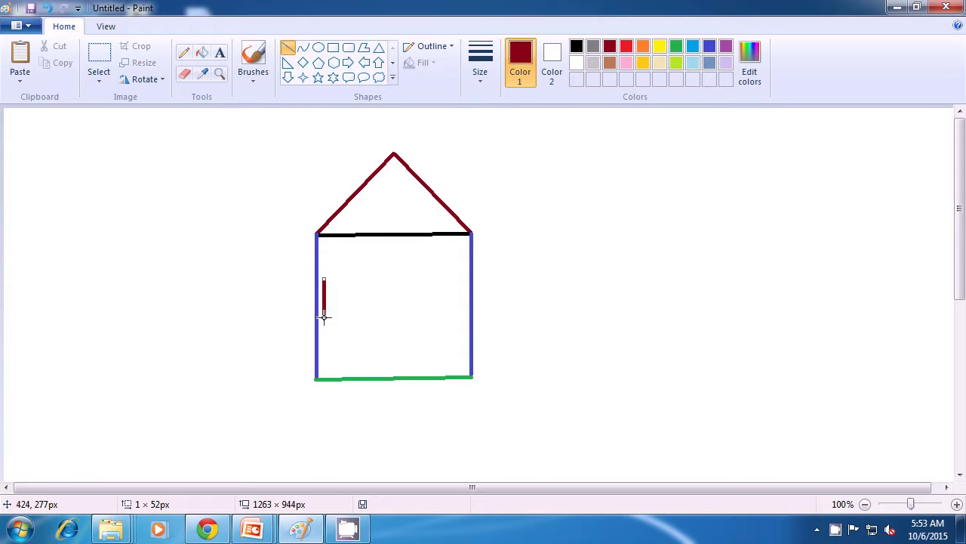
click(348, 319)
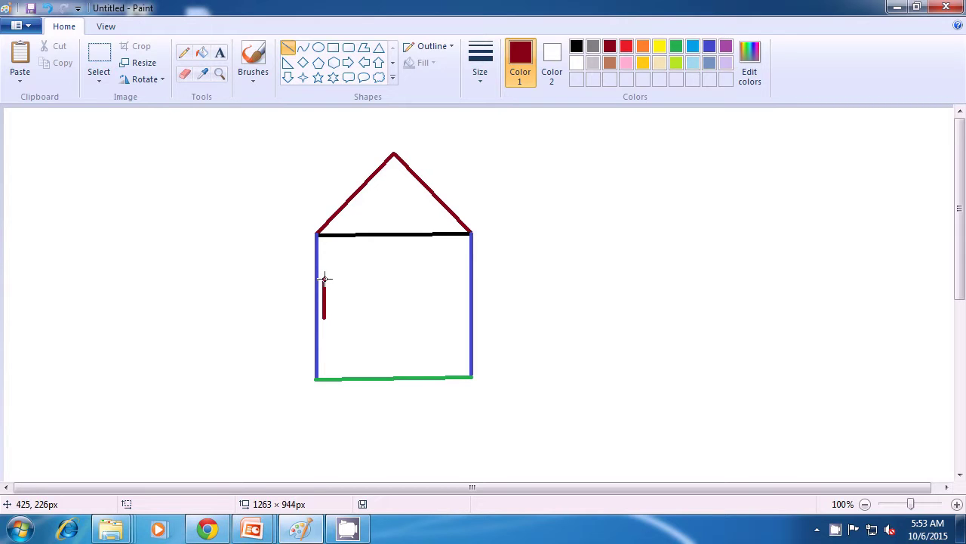
drag(324, 279, 342, 280)
drag(344, 281, 345, 315)
click(370, 316)
drag(325, 317, 346, 317)
click(385, 313)
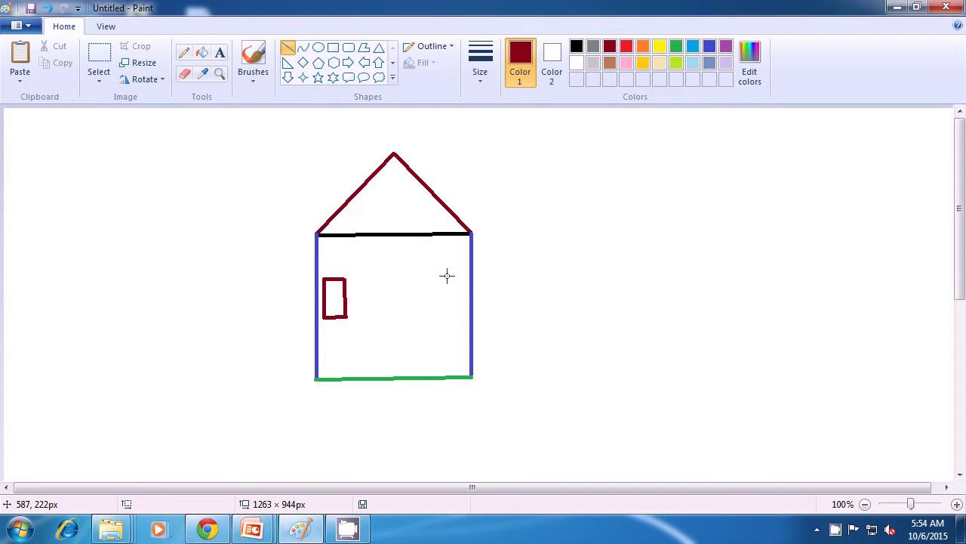
Step: Draw a matching dark red window about 46 px high from four lines beside the house's right wall
drag(448, 275, 463, 276)
click(521, 280)
drag(465, 275, 465, 308)
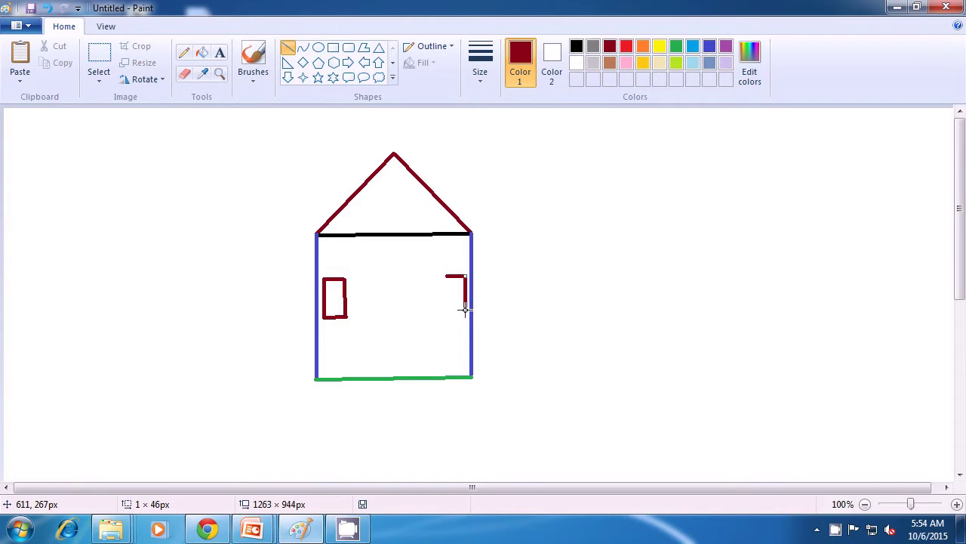
click(526, 307)
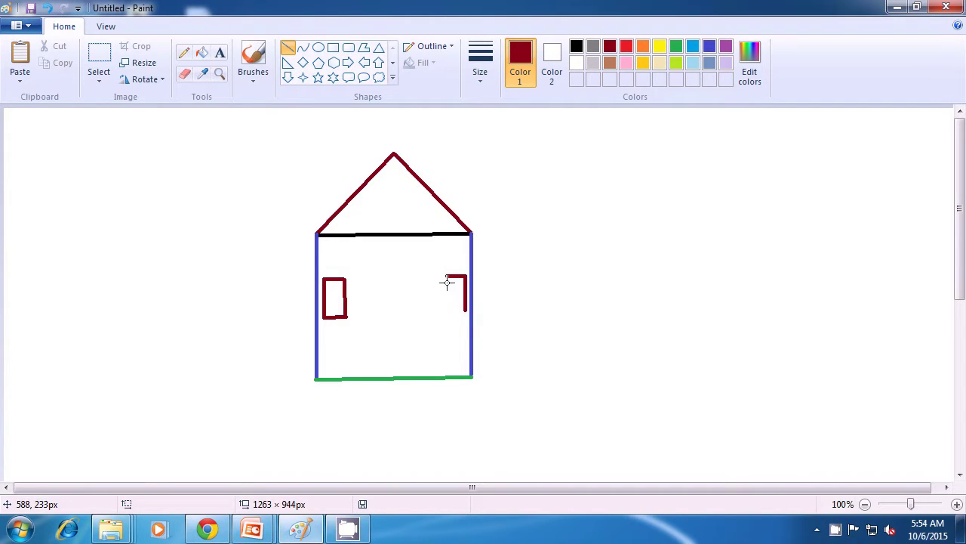
drag(445, 277, 446, 310)
drag(446, 310, 464, 309)
click(549, 311)
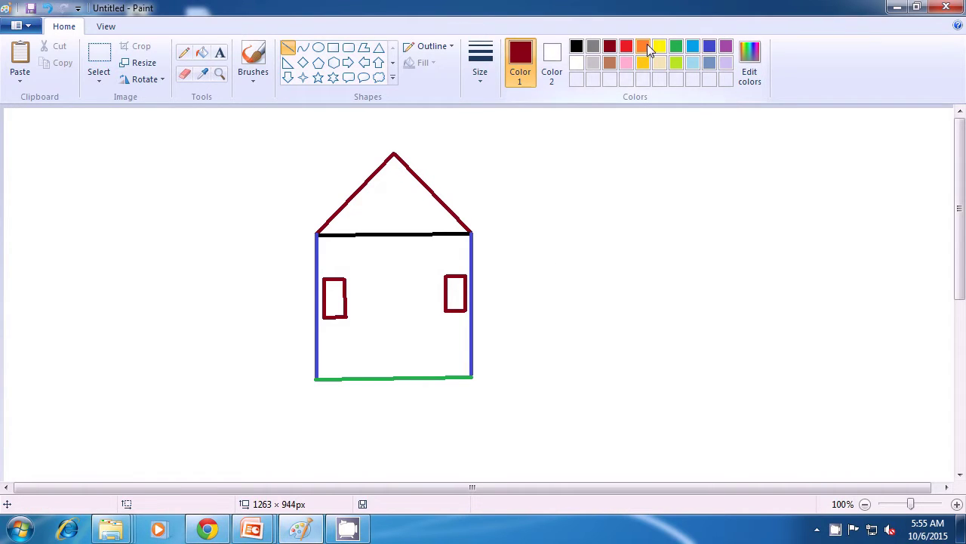
Step: Add two vertical green bars inside the left window, one in the second-thinnest line width and one in the next thicker width
click(677, 48)
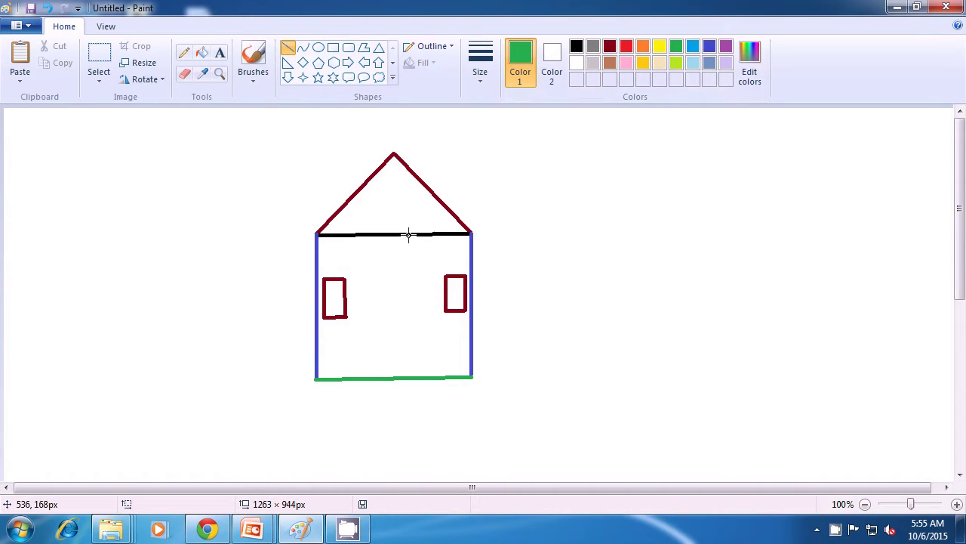
click(477, 82)
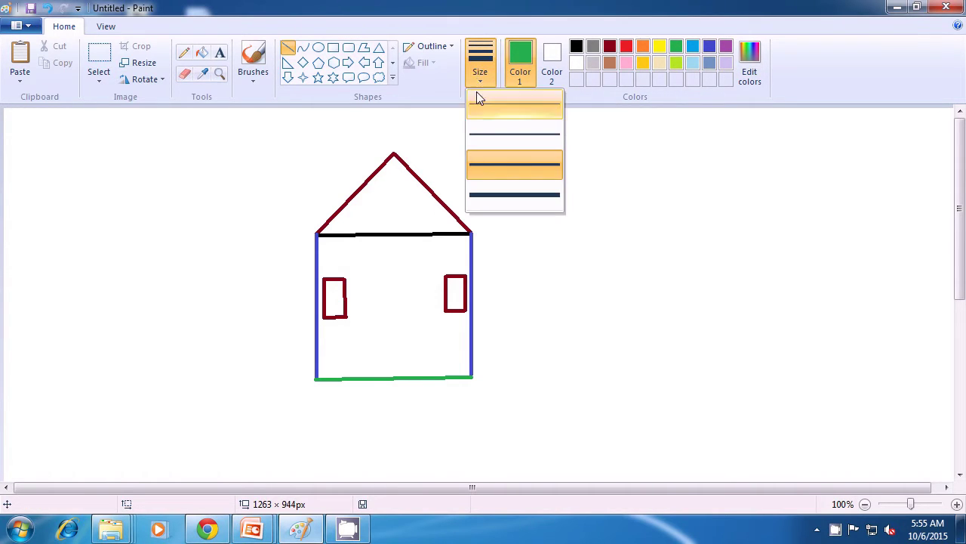
click(484, 133)
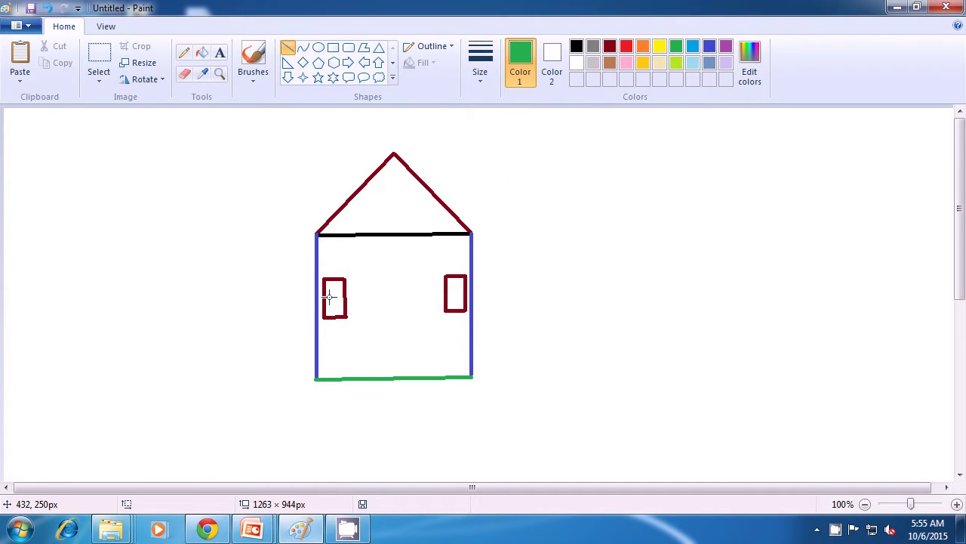
drag(329, 290, 330, 306)
drag(330, 310, 330, 310)
click(353, 303)
click(483, 89)
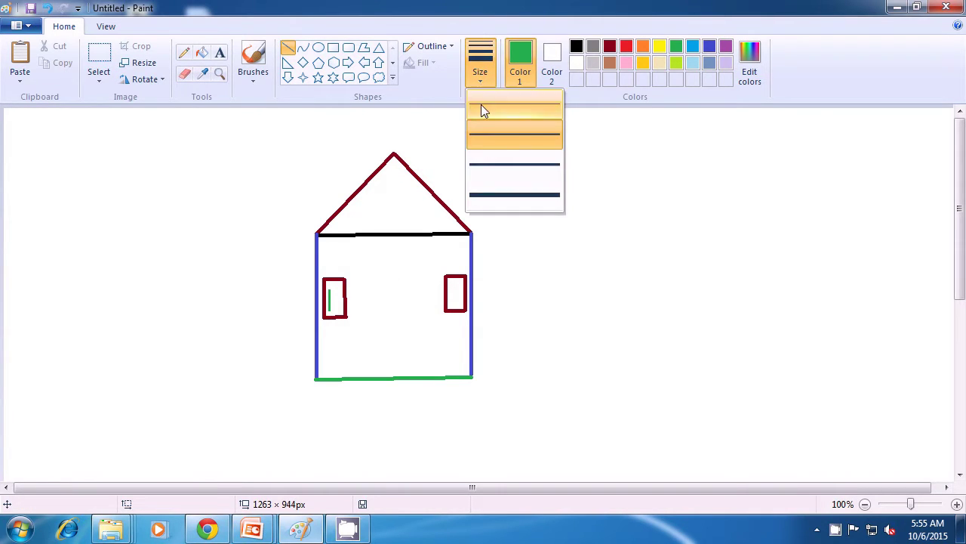
click(487, 178)
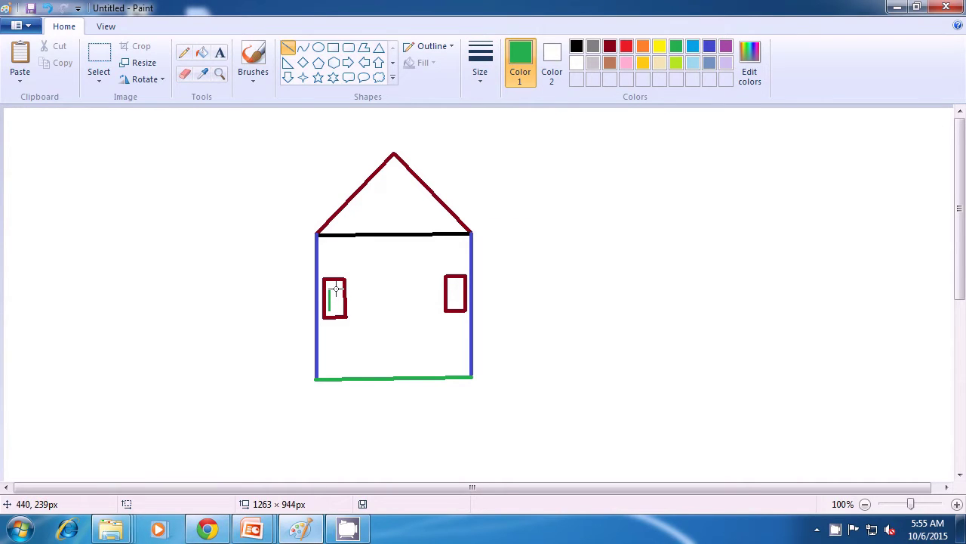
drag(337, 288, 338, 309)
click(388, 295)
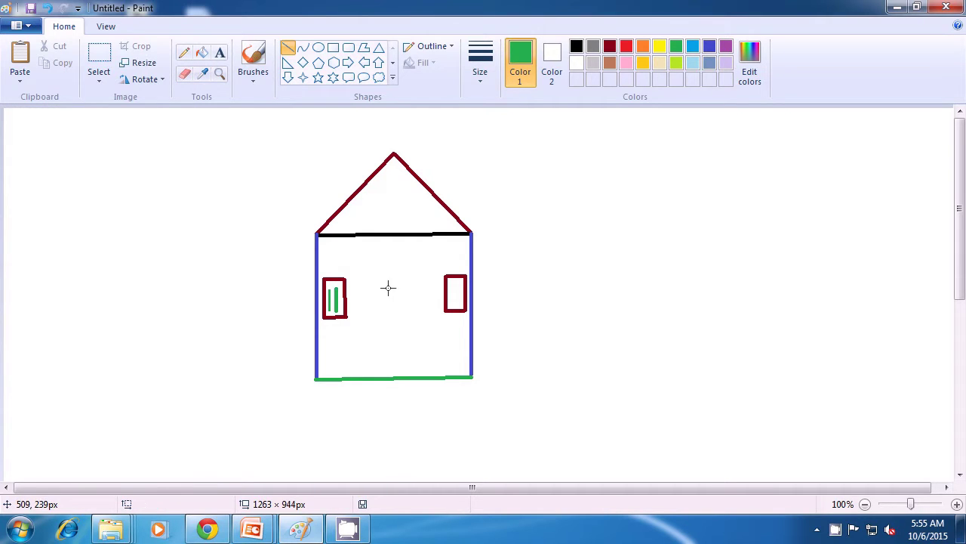
Step: Add three vertical green bars inside the right window, using the second, third and thinnest line widths in that order
click(480, 80)
click(483, 134)
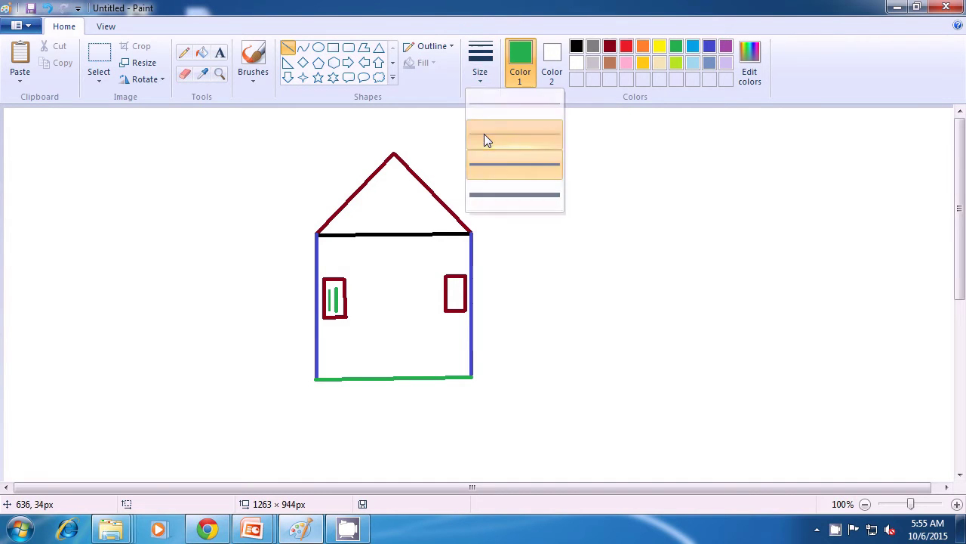
drag(450, 285, 450, 303)
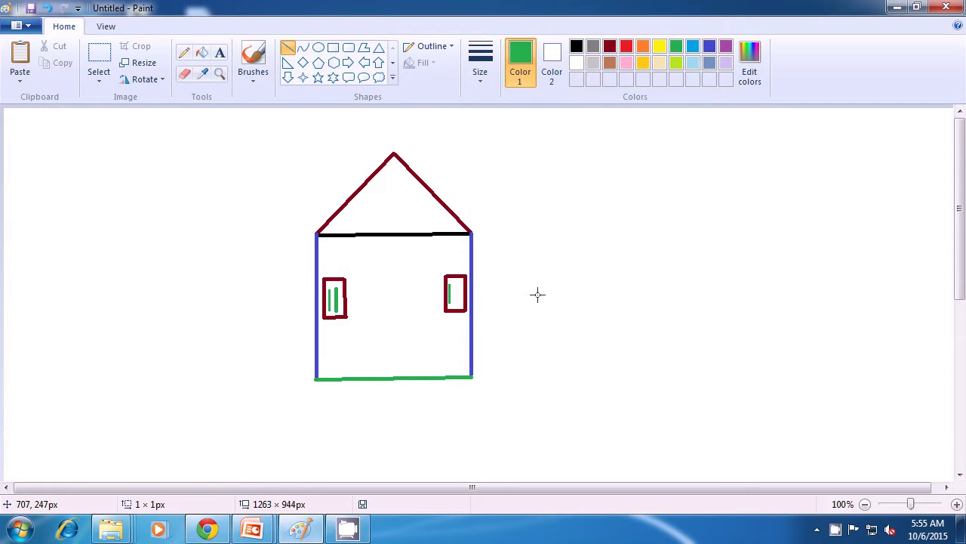
click(478, 76)
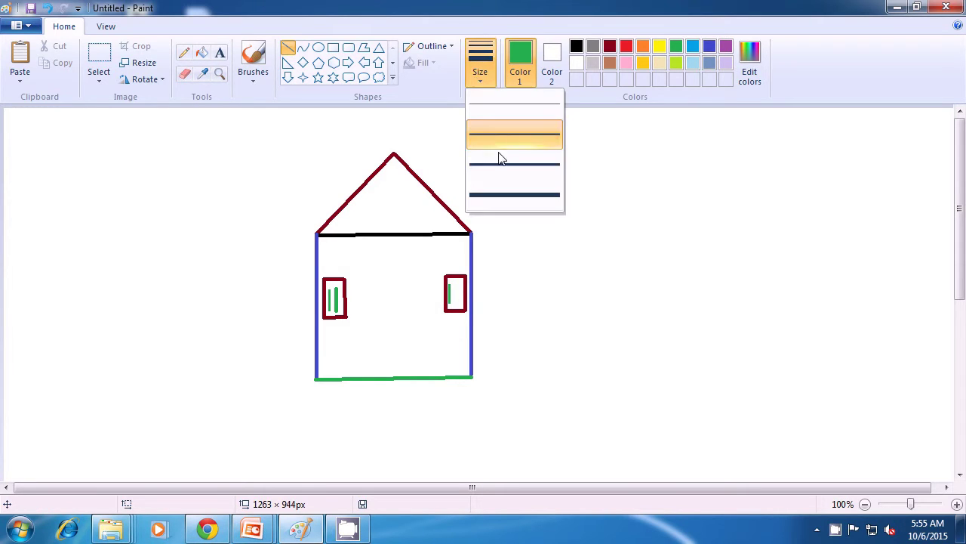
click(500, 164)
drag(453, 285, 456, 305)
click(528, 291)
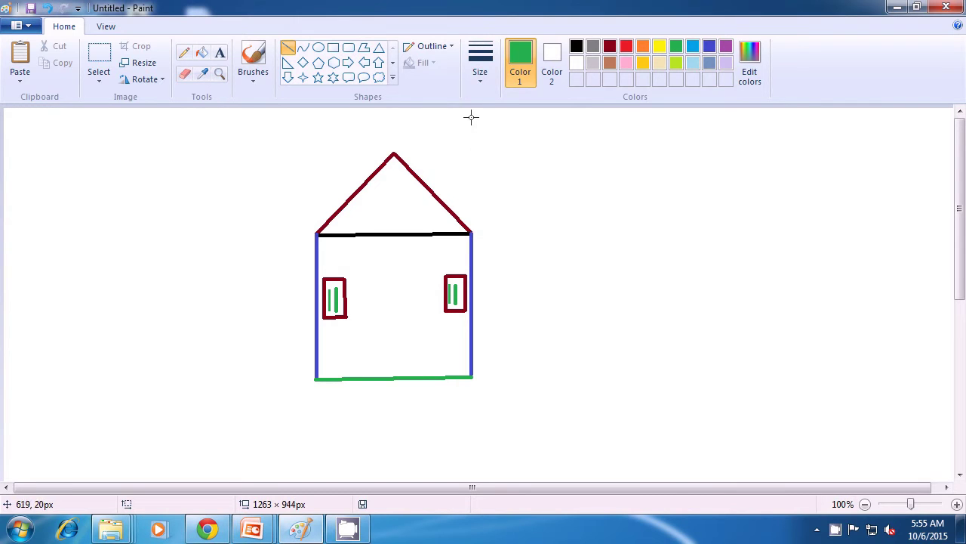
click(482, 79)
click(482, 104)
drag(459, 286, 460, 306)
click(531, 289)
Step: Draw a yellow door about 61 px high in the third line width, standing on the middle of the green floor line
click(659, 46)
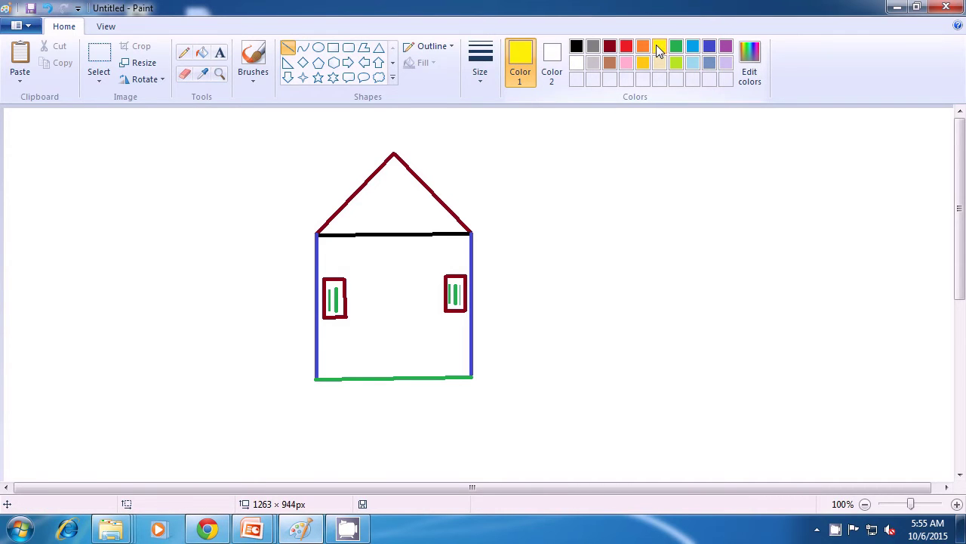
click(484, 79)
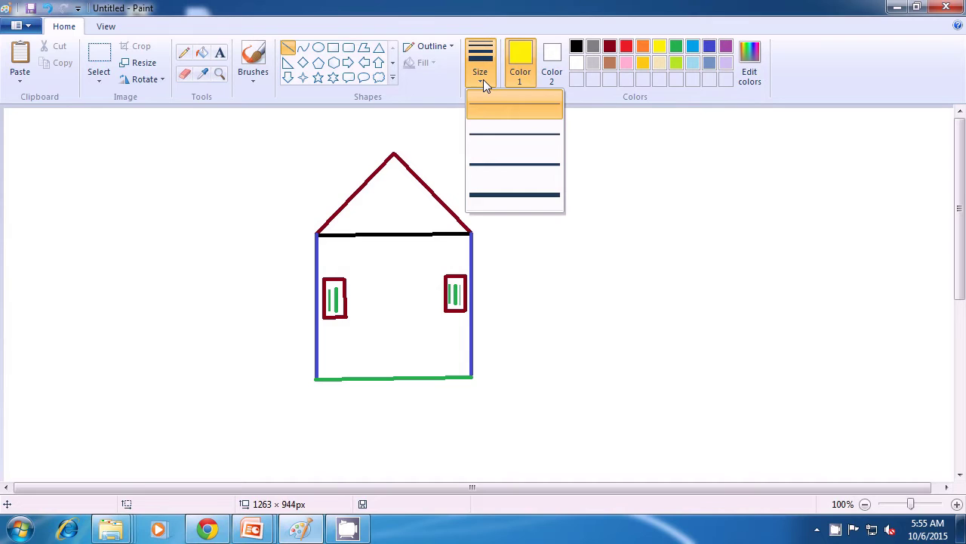
click(489, 162)
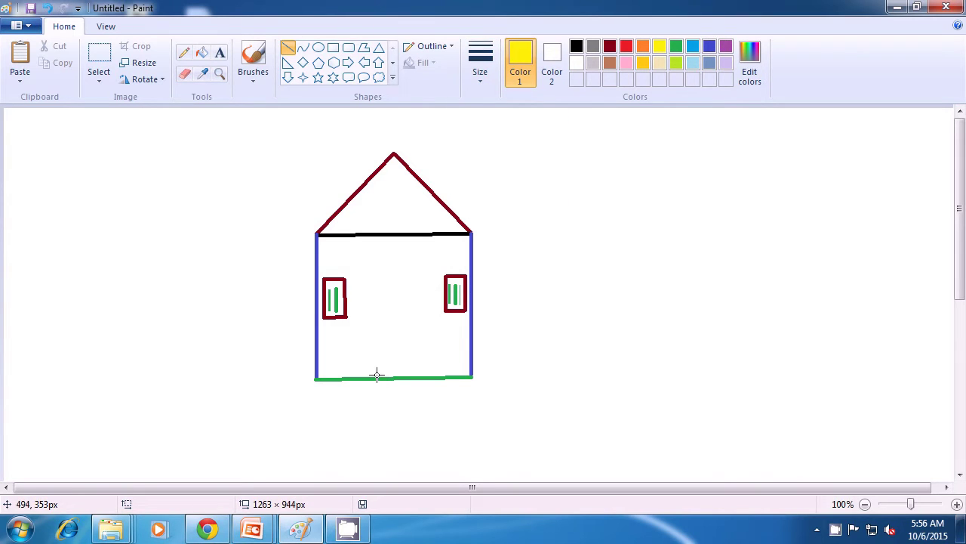
drag(376, 375, 377, 329)
mouse_move(378, 329)
mouse_down()
mouse_move(415, 330)
mouse_move(414, 375)
mouse_up()
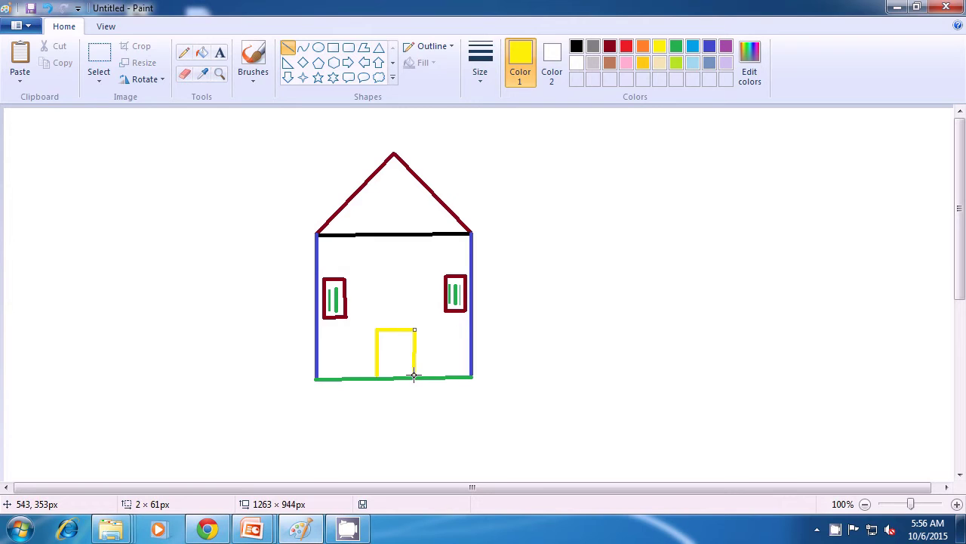
click(444, 358)
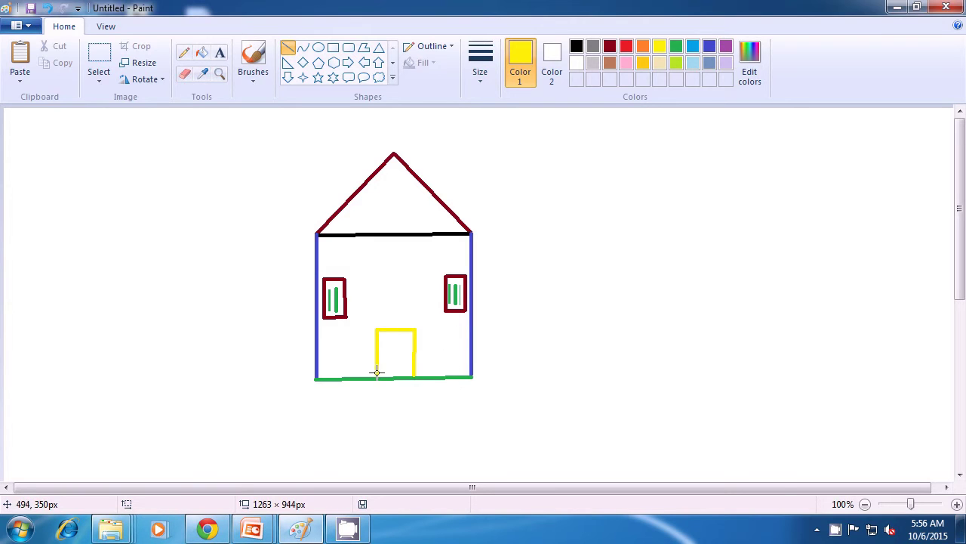
drag(378, 375, 412, 376)
click(536, 385)
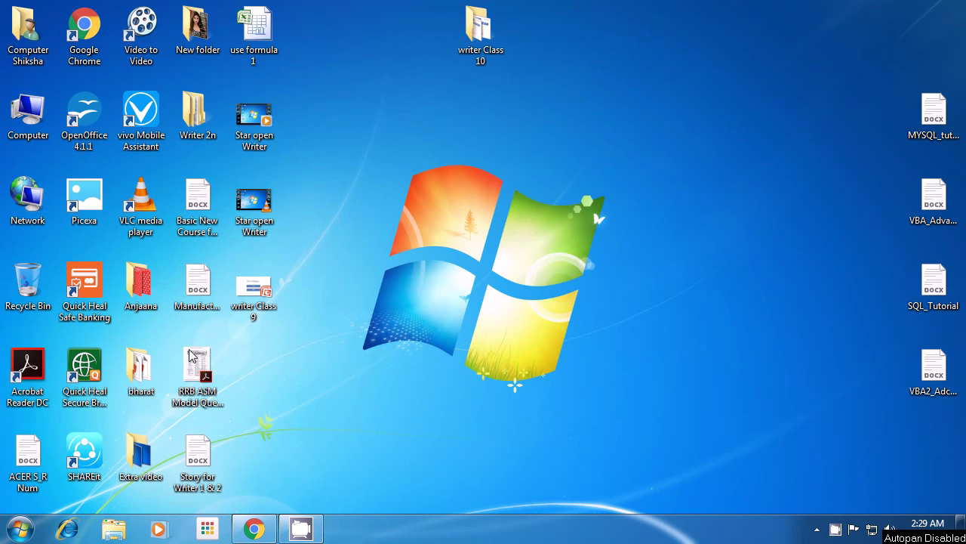
Step: Open the Windows Start menu from the desktop
click(19, 531)
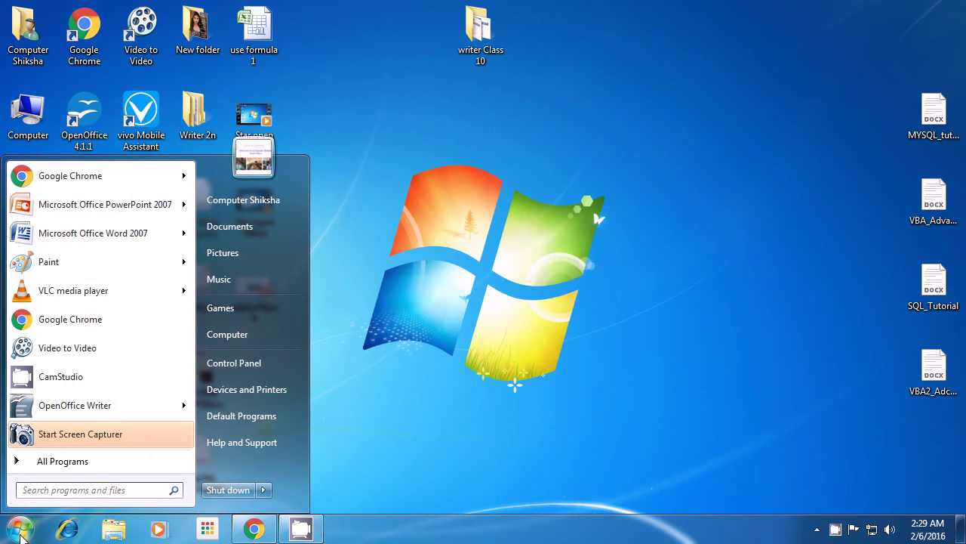